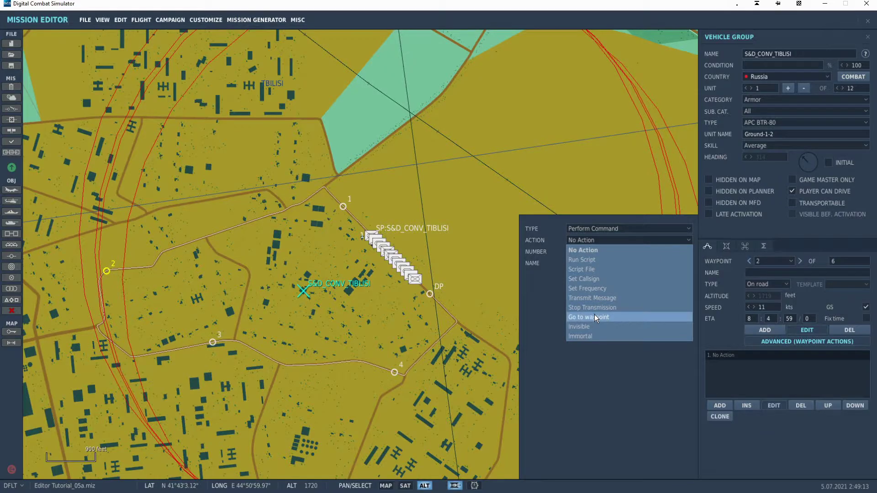
Give waypoint 2 a Go to waypoint command targeting waypoint 3, and waypoint 3 one targeting waypoint 4
{"action": "left_click", "coordinate": [594, 317]}
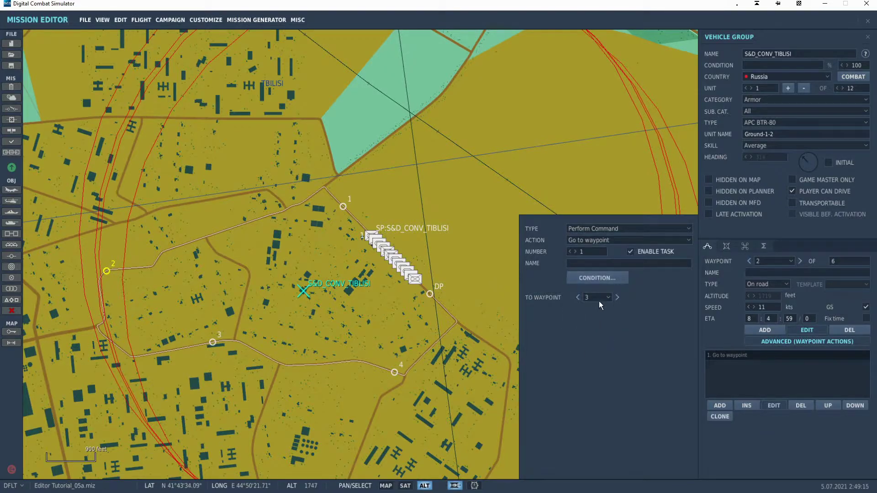
{"action": "left_click", "coordinate": [533, 185]}
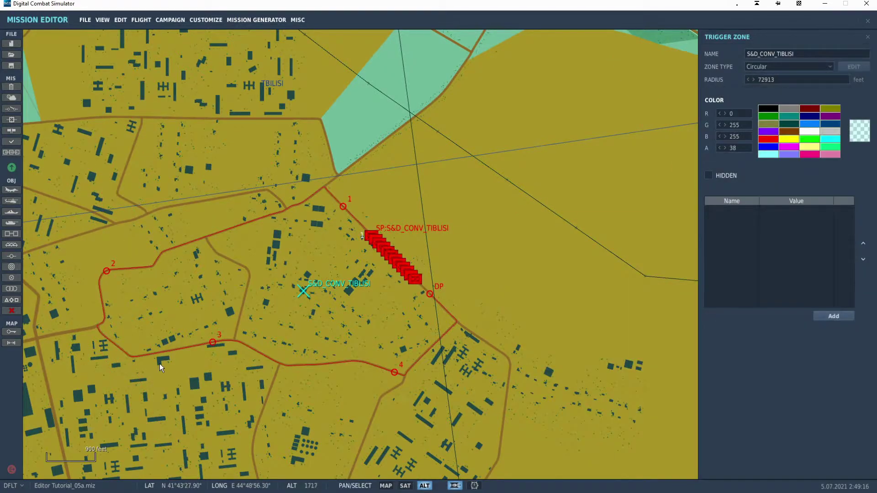
{"action": "left_click", "coordinate": [210, 343]}
{"action": "left_click", "coordinate": [718, 406]}
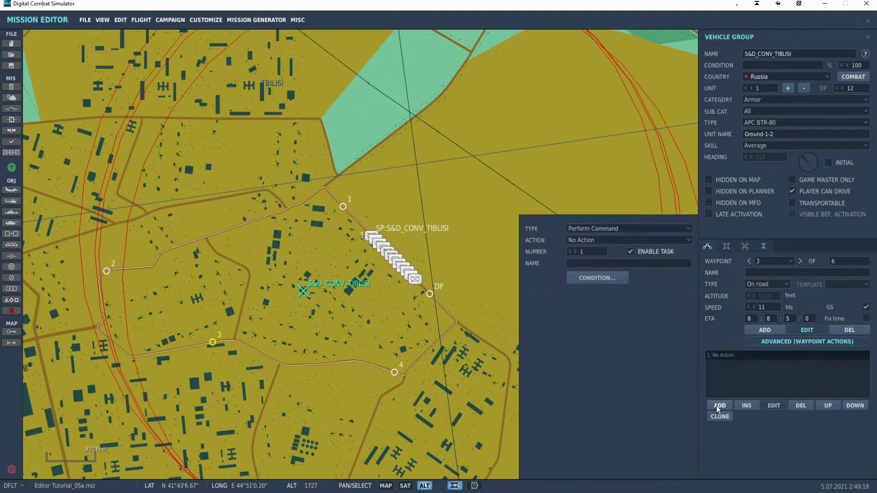
{"action": "left_click", "coordinate": [583, 239]}
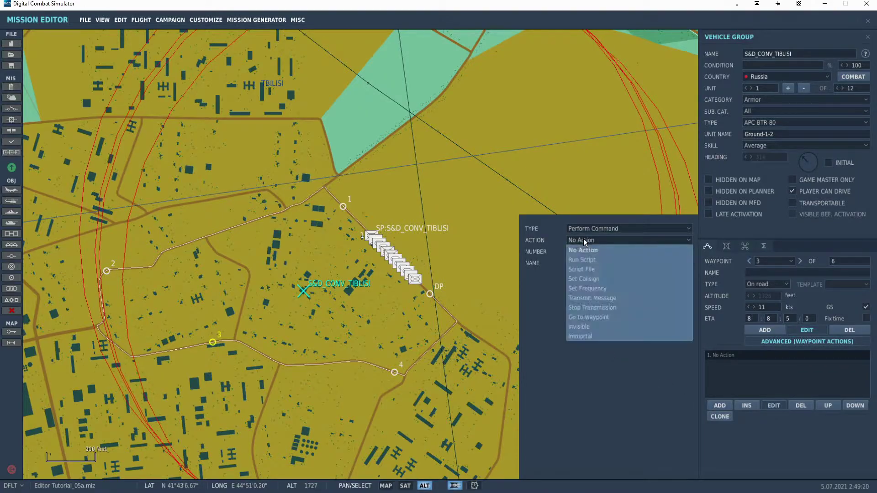
{"action": "left_click", "coordinate": [607, 317]}
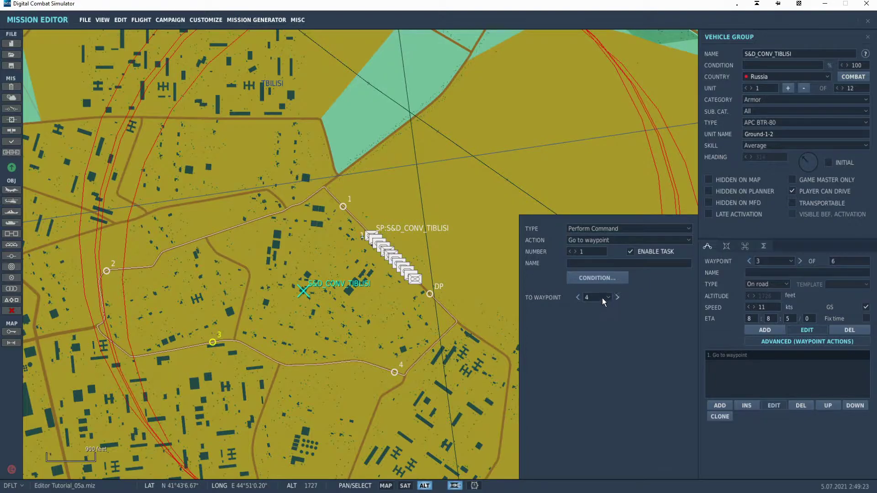
{"action": "left_click", "coordinate": [461, 283]}
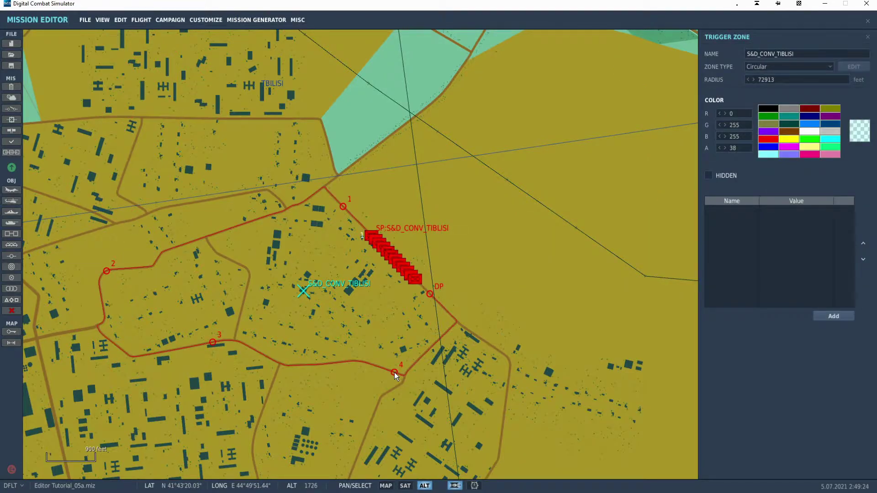
Add a Go to waypoint command to waypoint 4 that sends the convoy to waypoint DP
{"action": "left_click", "coordinate": [393, 372]}
{"action": "left_click", "coordinate": [718, 406]}
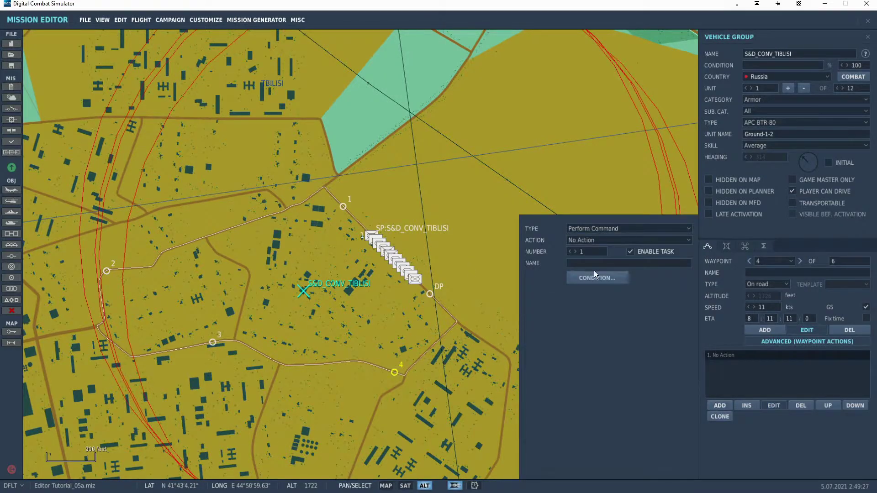
{"action": "left_click", "coordinate": [584, 243]}
{"action": "left_click", "coordinate": [588, 260]}
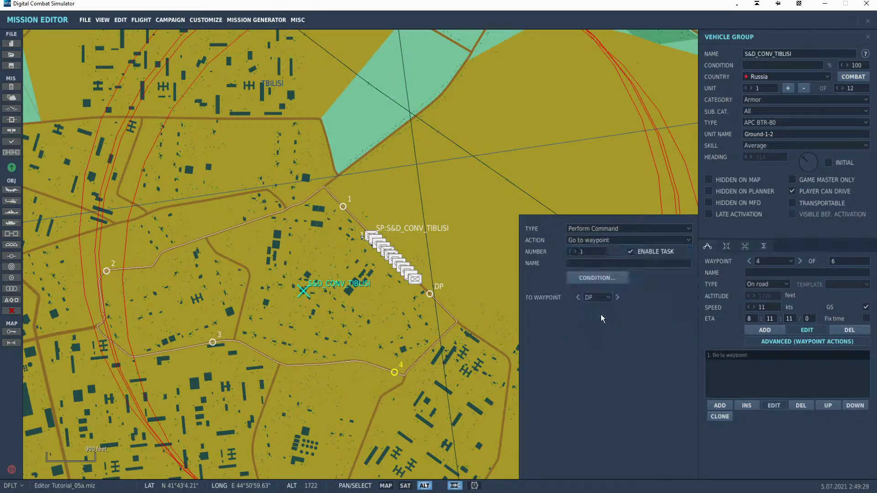
{"action": "left_click", "coordinate": [470, 214]}
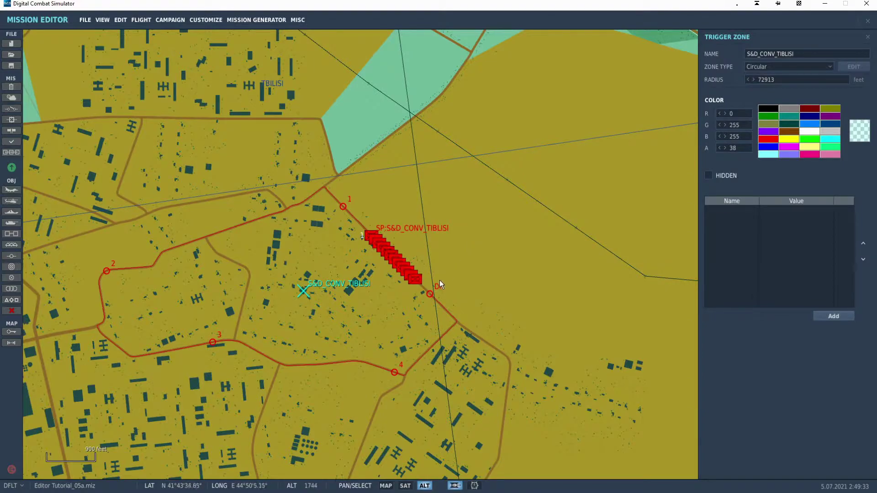
Check the target of the existing Go to waypoint action at the convoy's DP waypoint
{"action": "left_click", "coordinate": [430, 294]}
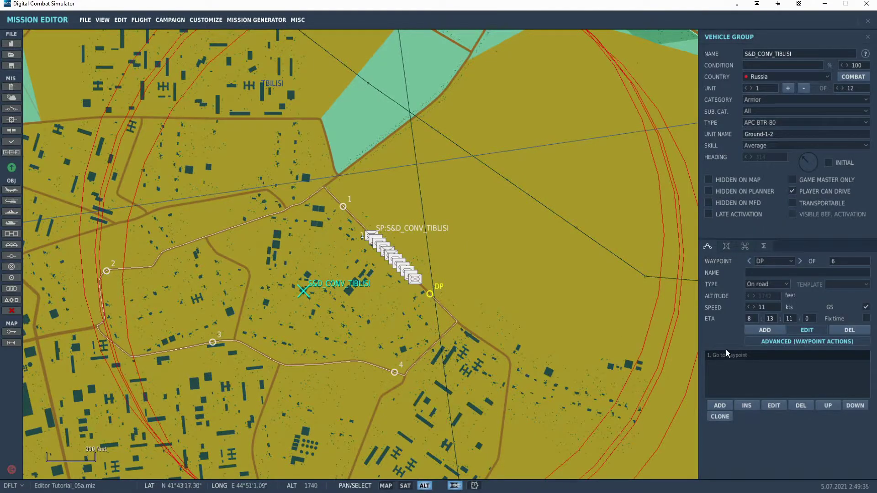
{"action": "left_click", "coordinate": [779, 406]}
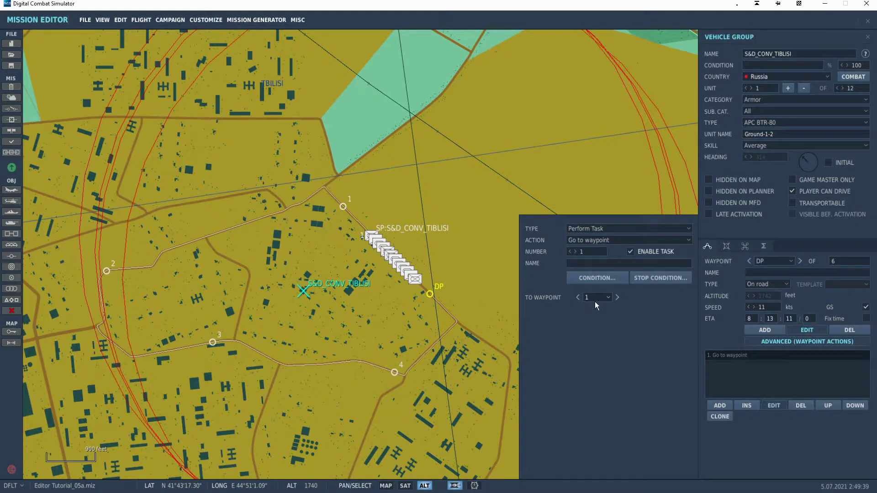
{"action": "left_click", "coordinate": [492, 218]}
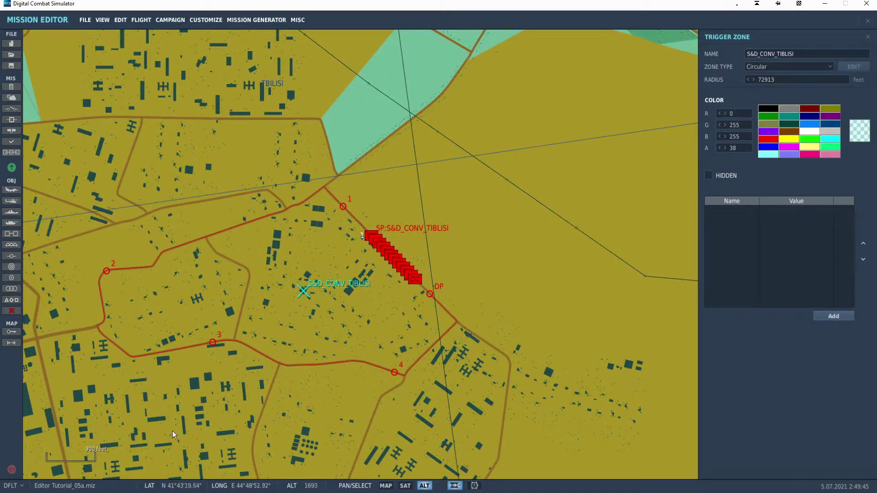
Enable late activation for the S&D_CONV_TIBLISI vehicle group
{"action": "left_click_drag", "start_coordinate": [297, 248], "coordinate": [383, 253]}
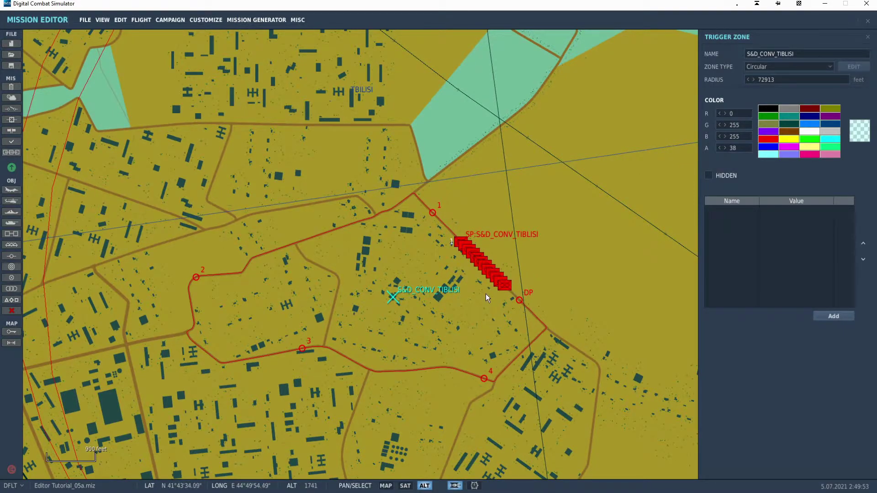
{"action": "left_click", "coordinate": [459, 246]}
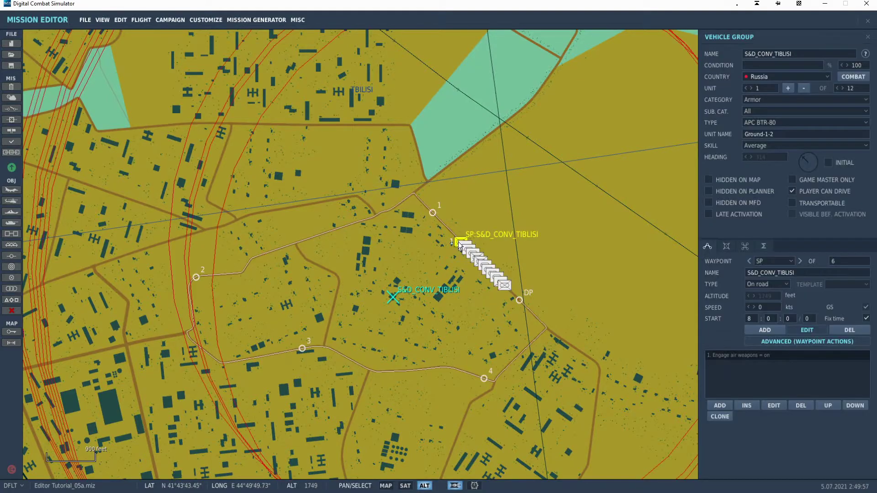
{"action": "left_click", "coordinate": [709, 215]}
{"action": "left_click", "coordinate": [513, 205]}
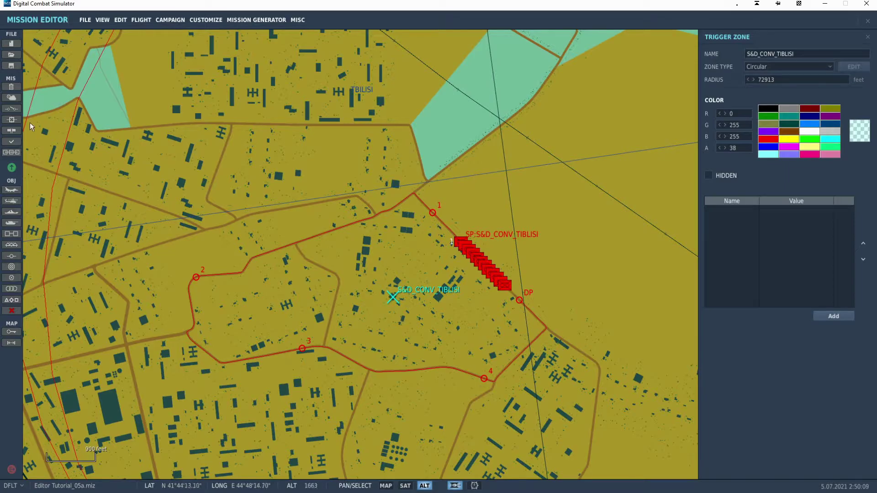
In the SET MARKER_S&D_CONV_TIBLISI trigger's Mark to Coalition action, change the first line of the text to "S&D CONVOY TIBLISI:"
{"action": "left_click", "coordinate": [11, 109]}
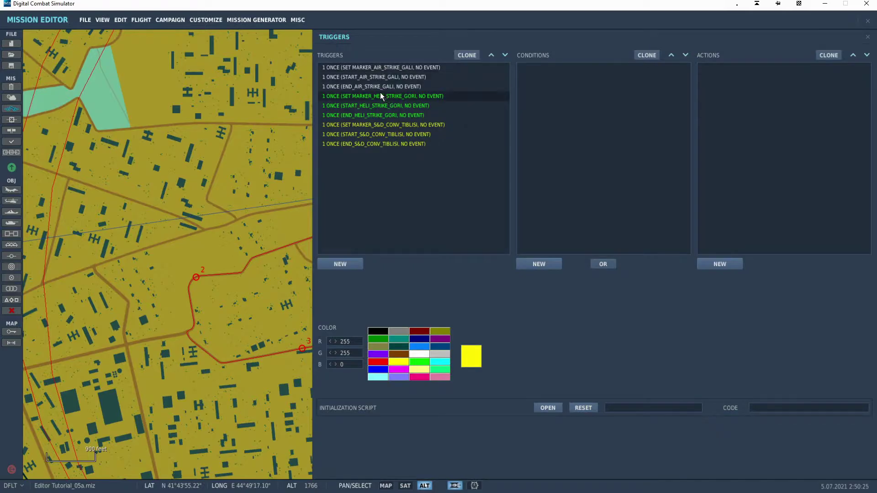
{"action": "left_click", "coordinate": [393, 125]}
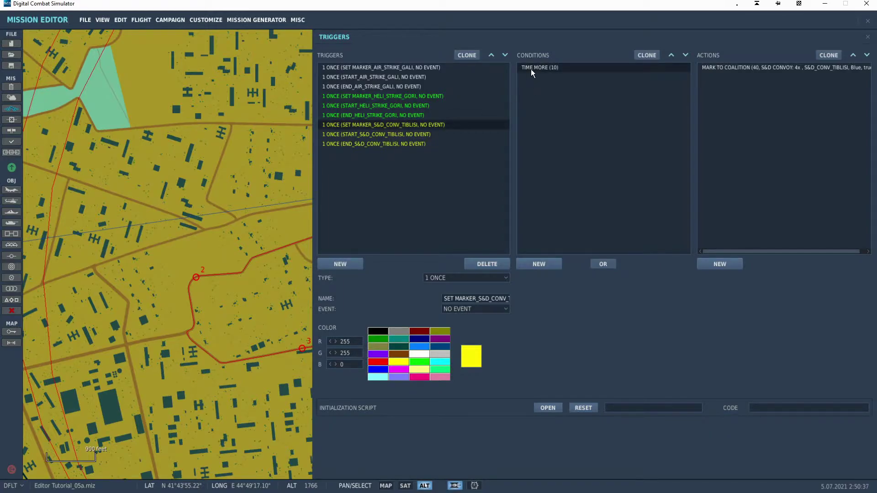
{"action": "left_click", "coordinate": [554, 69]}
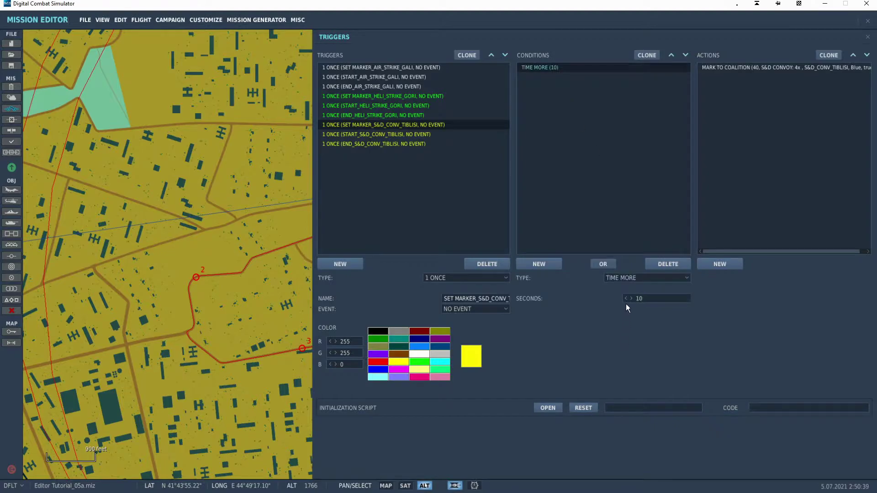
{"action": "left_click", "coordinate": [732, 68]}
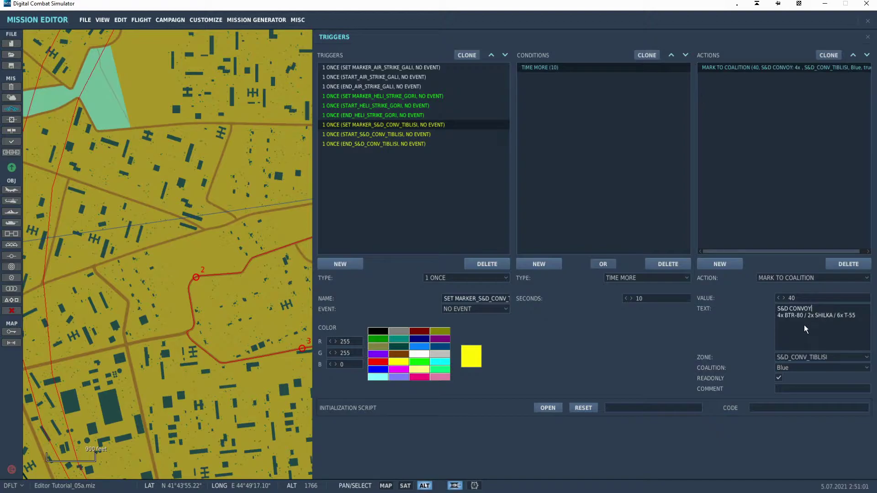
{"action": "type", "text": "TIBLISI:"}
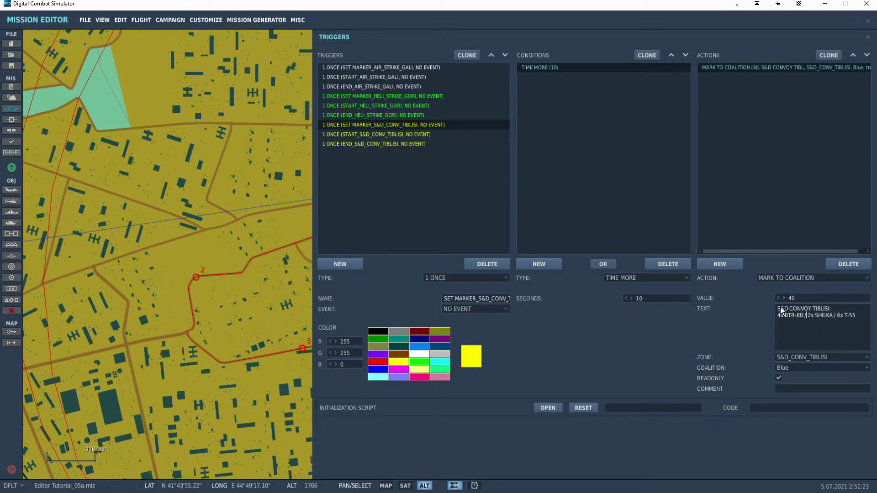
{"action": "left_click_drag", "start_coordinate": [839, 306], "coordinate": [770, 309]}
{"action": "left_click", "coordinate": [855, 316]}
{"action": "left_click_drag", "start_coordinate": [859, 315], "coordinate": [773, 318]}
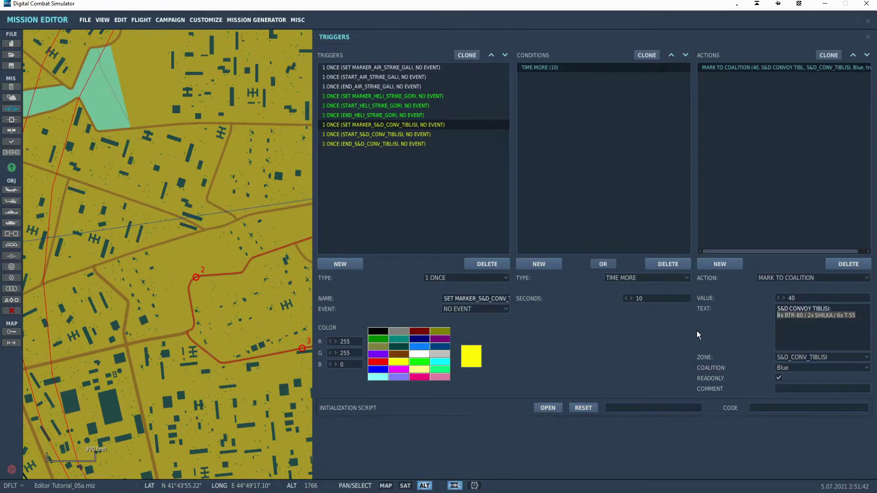
{"action": "left_click", "coordinate": [713, 331]}
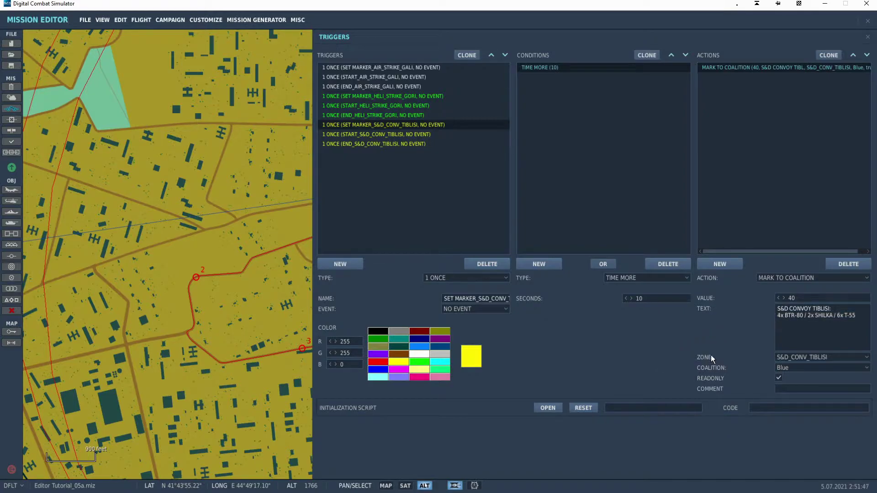
Choose S&D_CONV_TIBLISI as the marker's zone and locate that zone on the map
{"action": "left_click", "coordinate": [807, 357]}
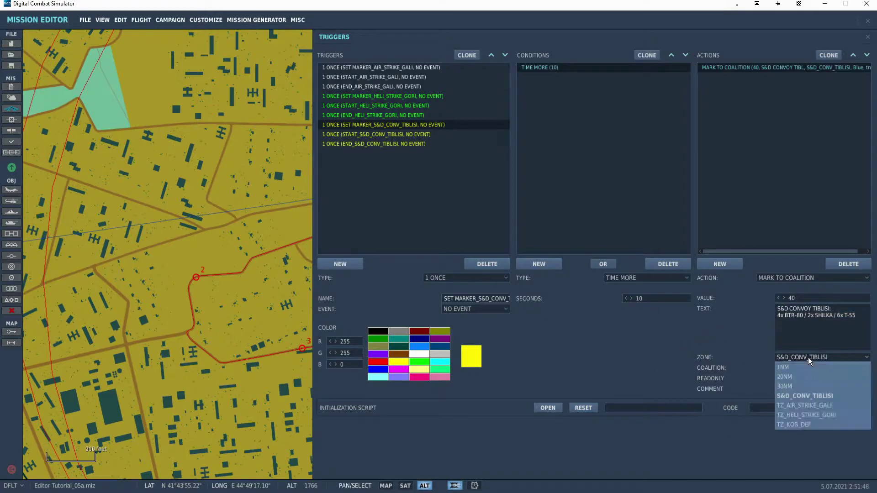
{"action": "left_click", "coordinate": [807, 395]}
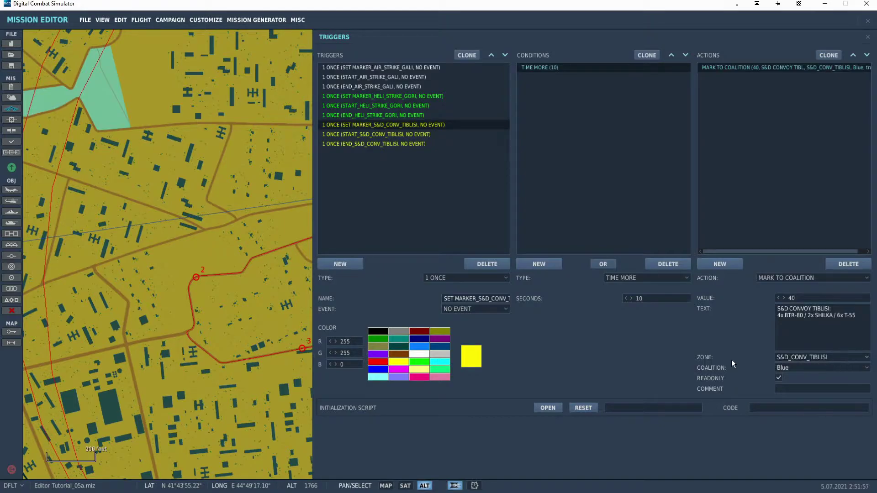
{"action": "left_click_drag", "start_coordinate": [228, 236], "coordinate": [40, 208]}
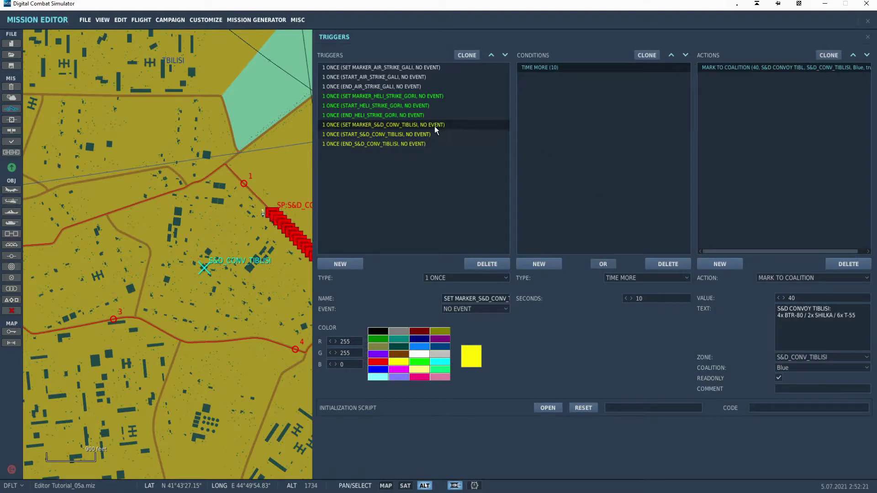
Select ALL as the unit type in the START_S&D_CONV_TIBLISI trigger's Part of Coalition in Zone condition
{"action": "left_click", "coordinate": [421, 135]}
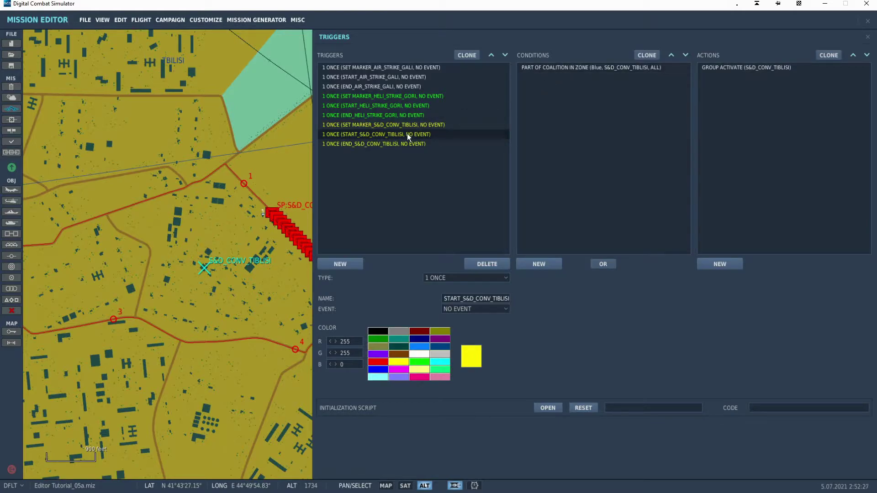
{"action": "left_click", "coordinate": [552, 70]}
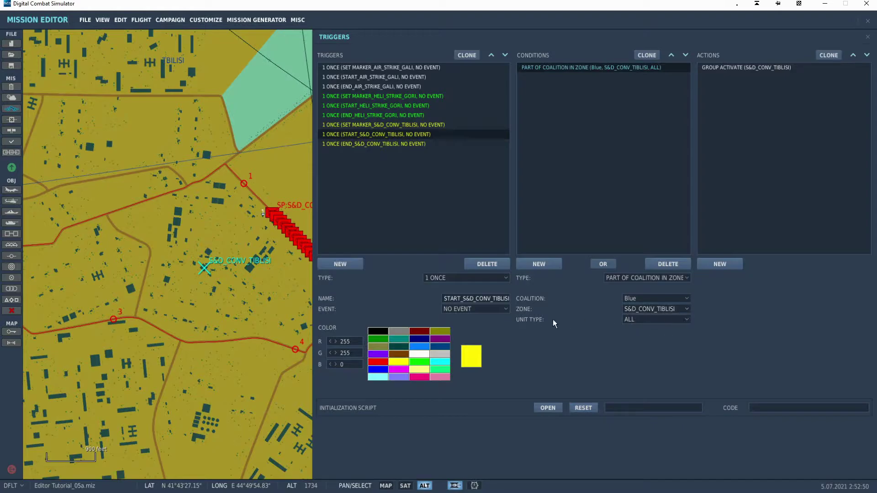
{"action": "left_click", "coordinate": [639, 322]}
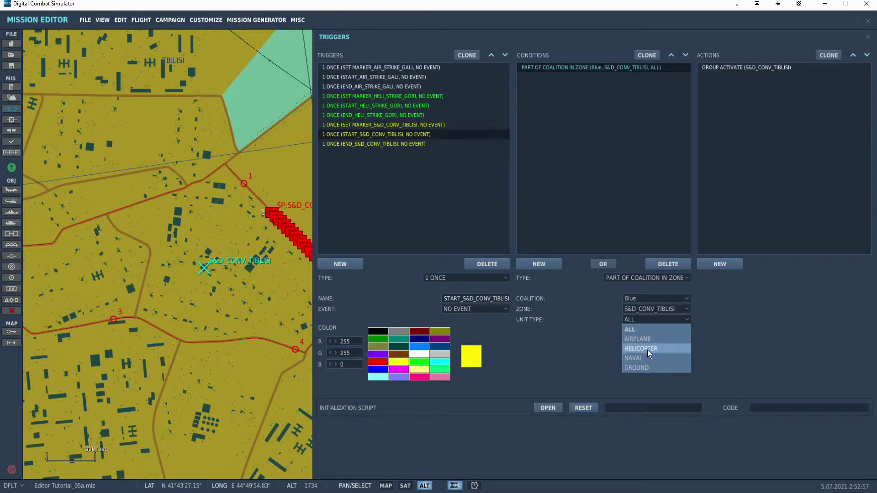
{"action": "left_click", "coordinate": [642, 329]}
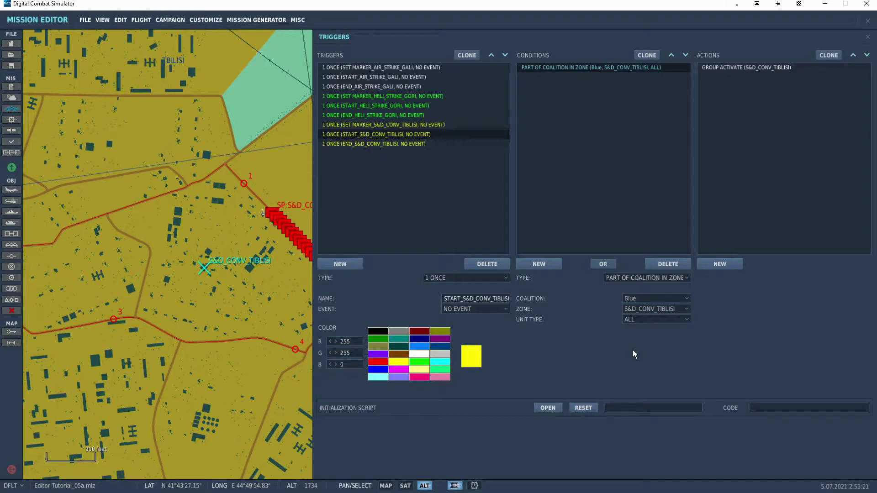
Select S&D_CONV_TIBLISI as the group for the start trigger's Group Activate action
{"action": "left_click", "coordinate": [725, 70]}
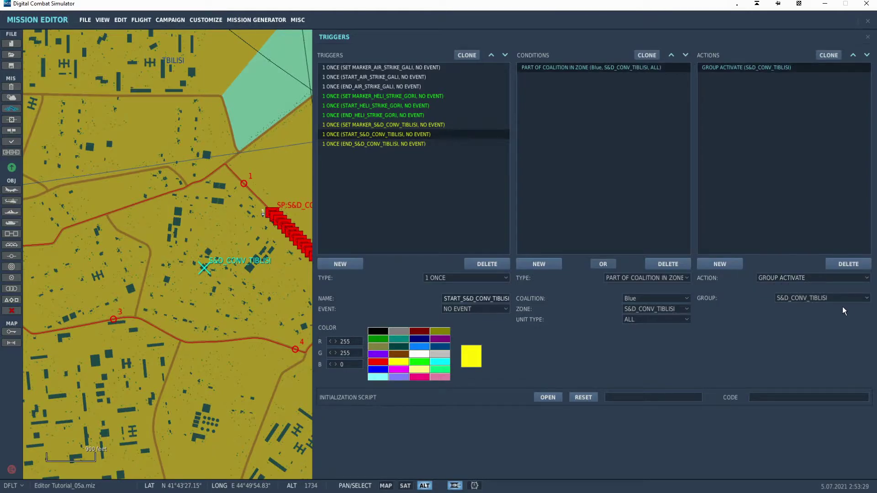
{"action": "left_click", "coordinate": [823, 298]}
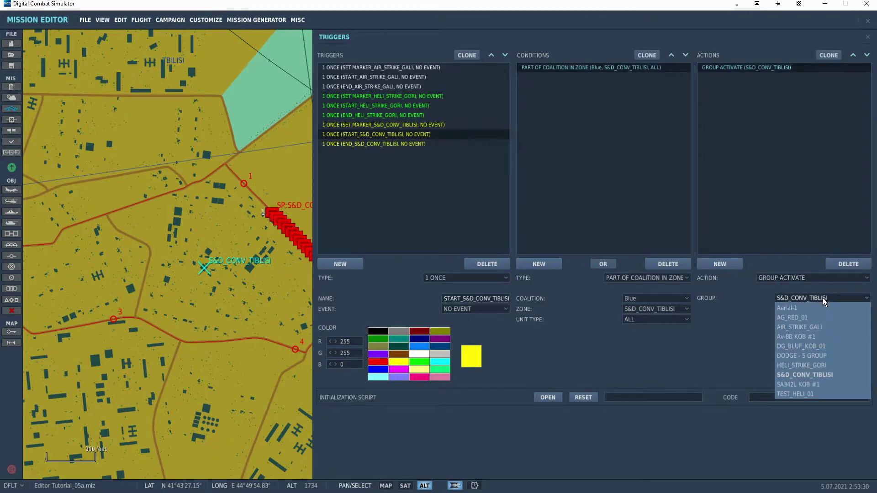
{"action": "left_click", "coordinate": [830, 376]}
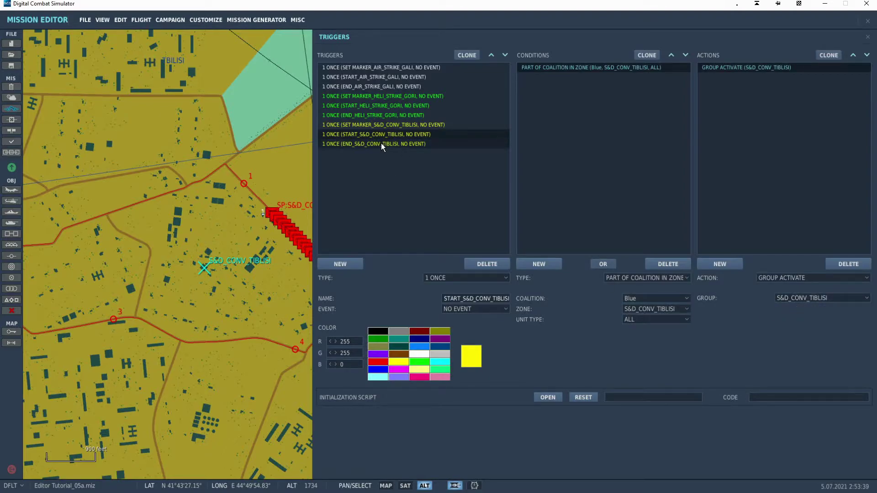
Review the conditions and actions of the convoy's set marker, start and end triggers in turn
{"action": "left_click", "coordinate": [344, 125]}
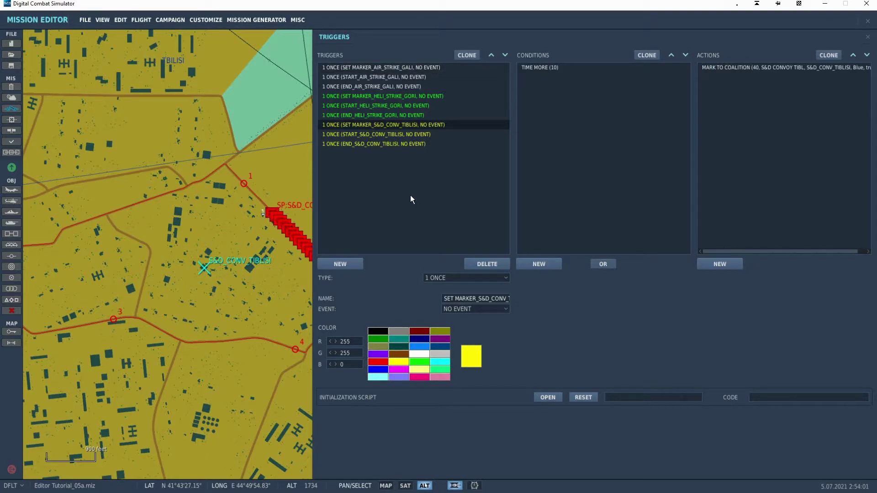
{"action": "left_click", "coordinate": [371, 135]}
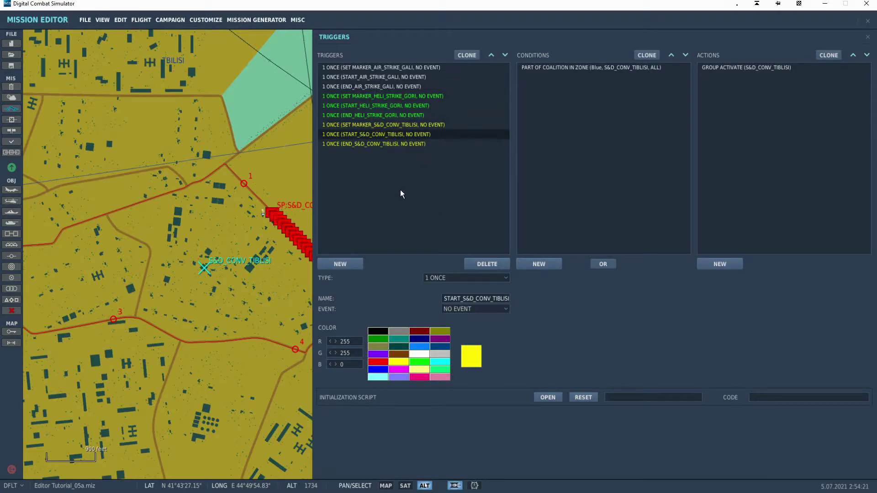
{"action": "left_click", "coordinate": [382, 144]}
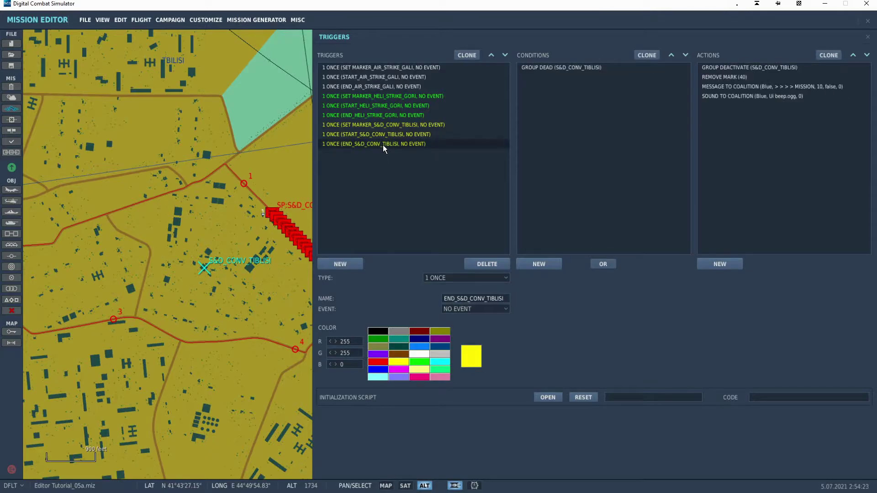
Examine the end trigger's Group Dead condition and its four actions, comparing the Remove Mark value with the set marker trigger's mark
{"action": "left_click", "coordinate": [565, 69]}
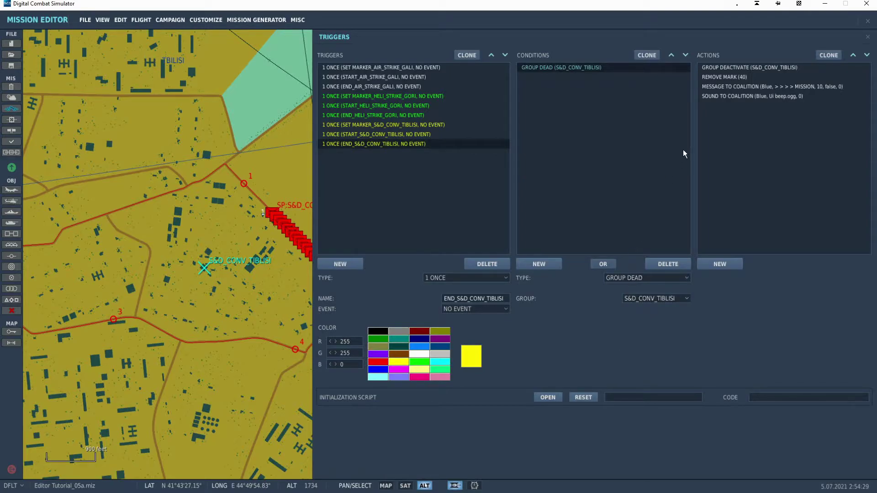
{"action": "left_click", "coordinate": [762, 69]}
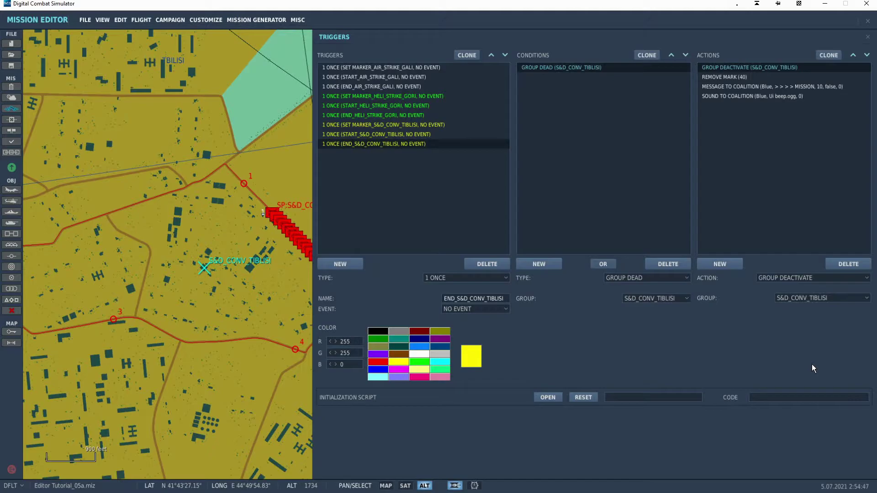
{"action": "left_click", "coordinate": [727, 77]}
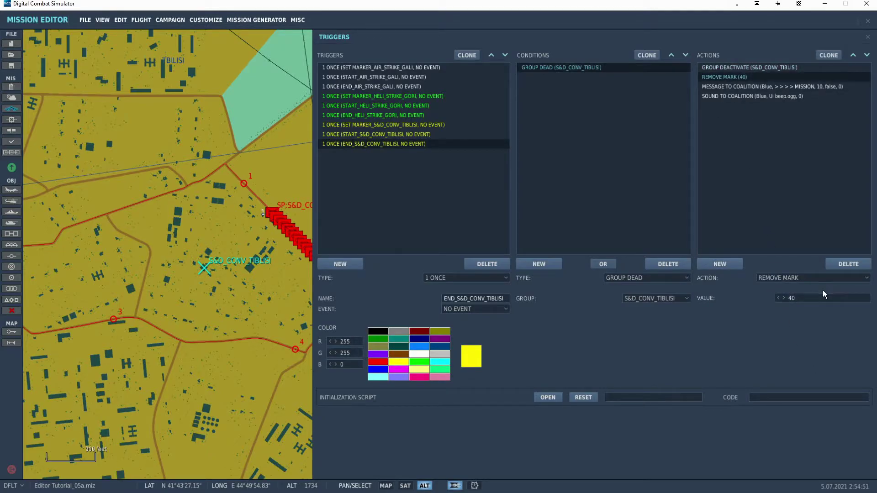
{"action": "left_click", "coordinate": [424, 126]}
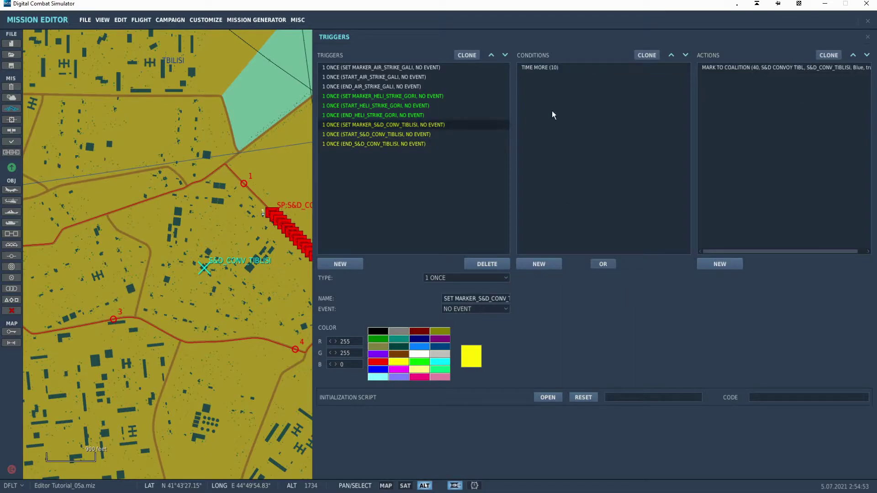
{"action": "left_click", "coordinate": [738, 69]}
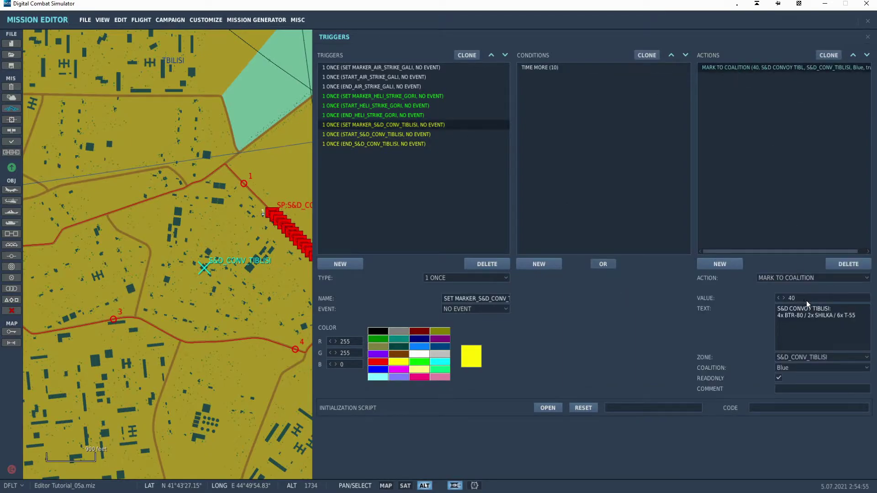
{"action": "left_click", "coordinate": [359, 145]}
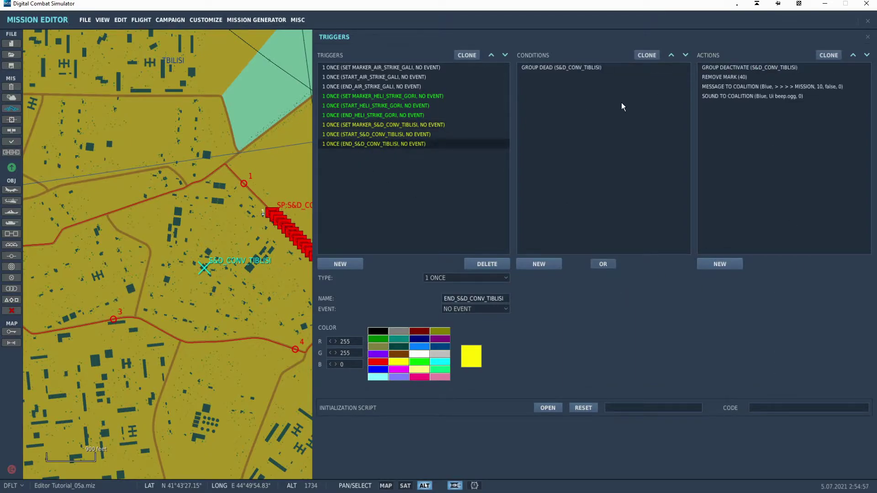
{"action": "left_click", "coordinate": [745, 76]}
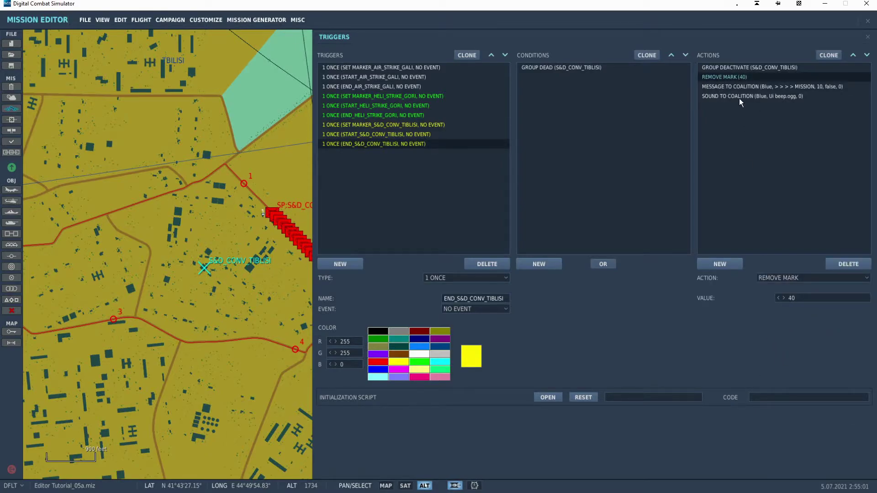
{"action": "left_click", "coordinate": [731, 87]}
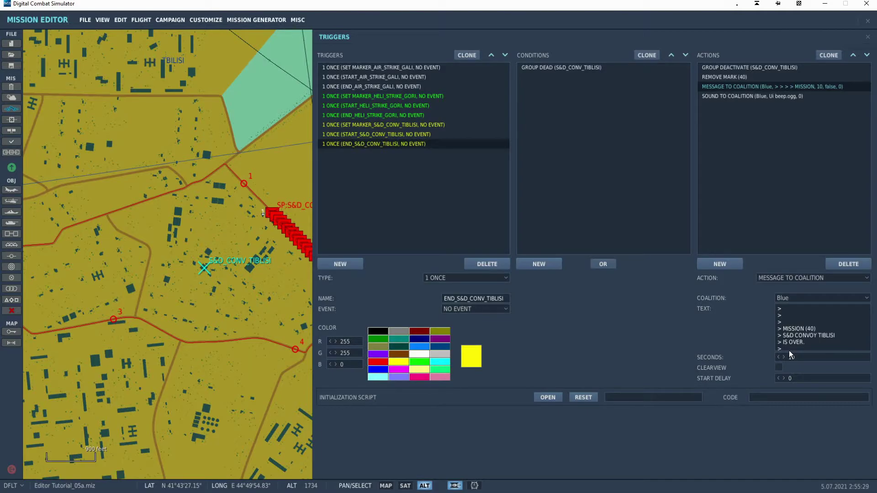
{"action": "type", "text": "10"}
{"action": "left_click", "coordinate": [736, 98]}
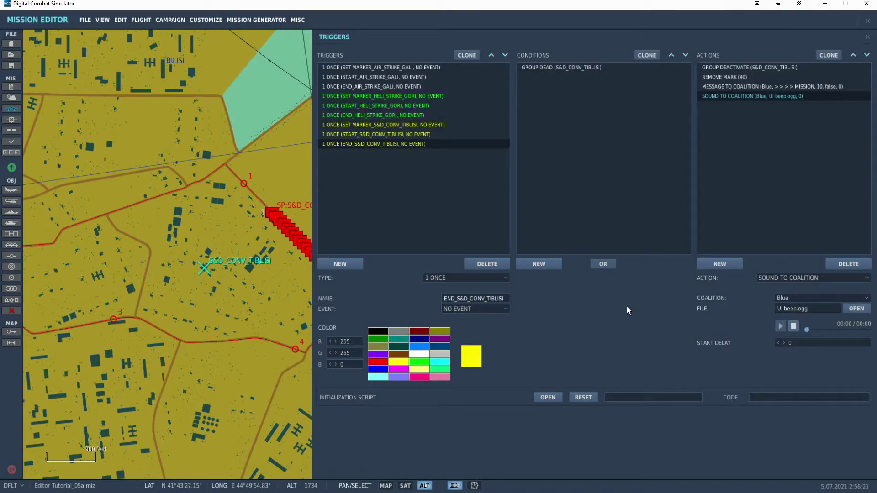
Move the TEST_HELI_01 helicopter and its waypoint 1 from near Gori to just west of the convoy in Tbilisi
{"action": "left_click", "coordinate": [249, 287]}
{"action": "left_click_drag", "start_coordinate": [279, 300], "coordinate": [492, 335]}
{"action": "scroll", "coordinate": [492, 336], "scroll_direction": "down", "scroll_amount": 3}
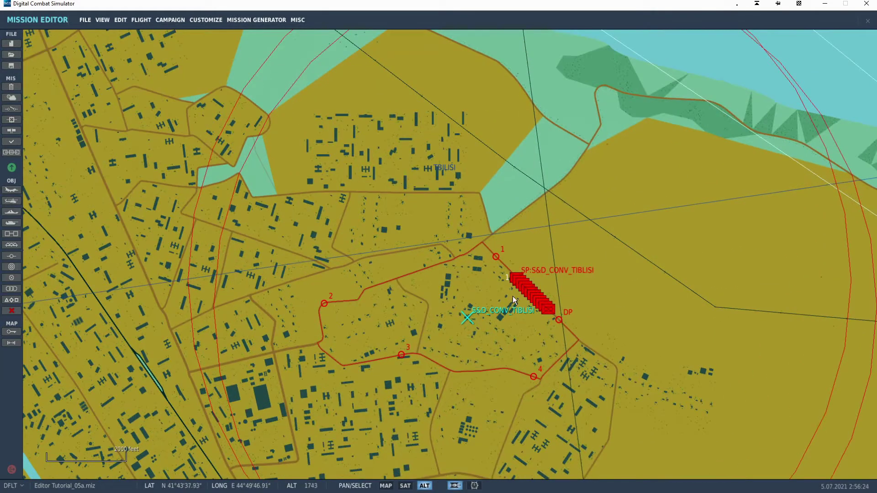
{"action": "left_click", "coordinate": [515, 277]}
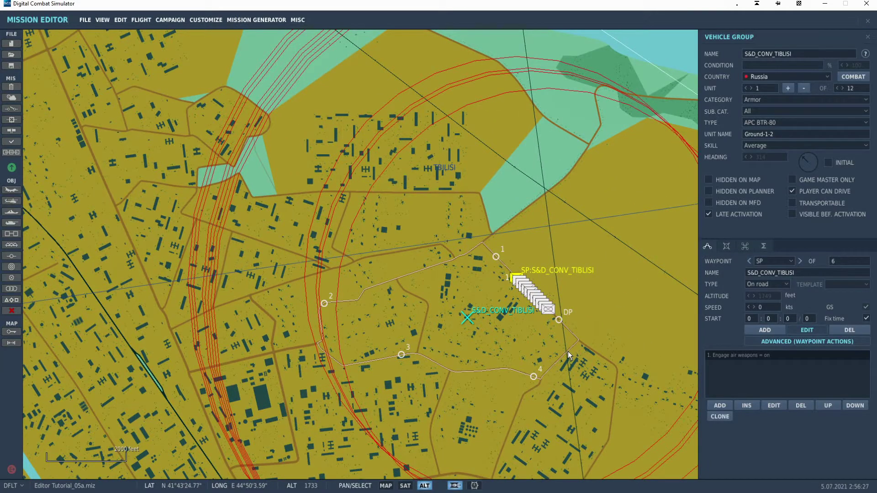
{"action": "scroll", "coordinate": [508, 341], "scroll_direction": "down", "scroll_amount": 3}
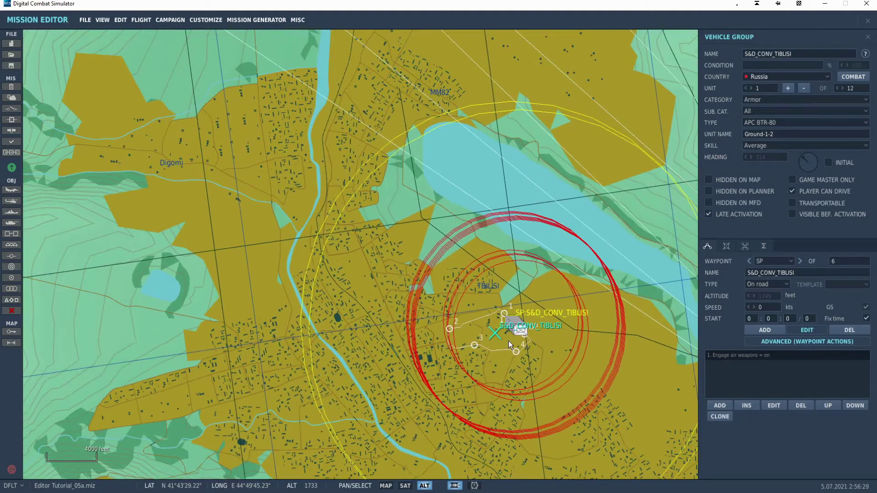
{"action": "scroll", "coordinate": [510, 345], "scroll_direction": "down", "scroll_amount": 3}
{"action": "left_click_drag", "start_coordinate": [506, 399], "coordinate": [489, 387]}
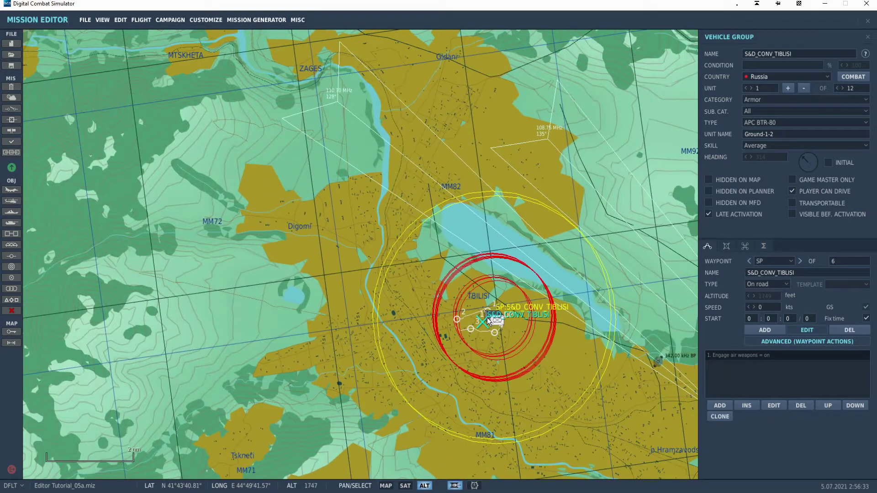
{"action": "scroll", "coordinate": [486, 317], "scroll_direction": "down", "scroll_amount": 3}
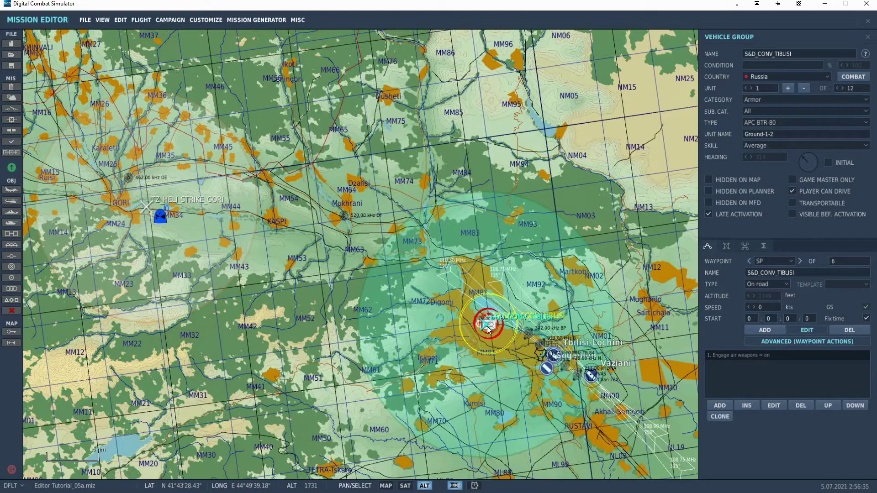
{"action": "scroll", "coordinate": [488, 329], "scroll_direction": "down", "scroll_amount": 1}
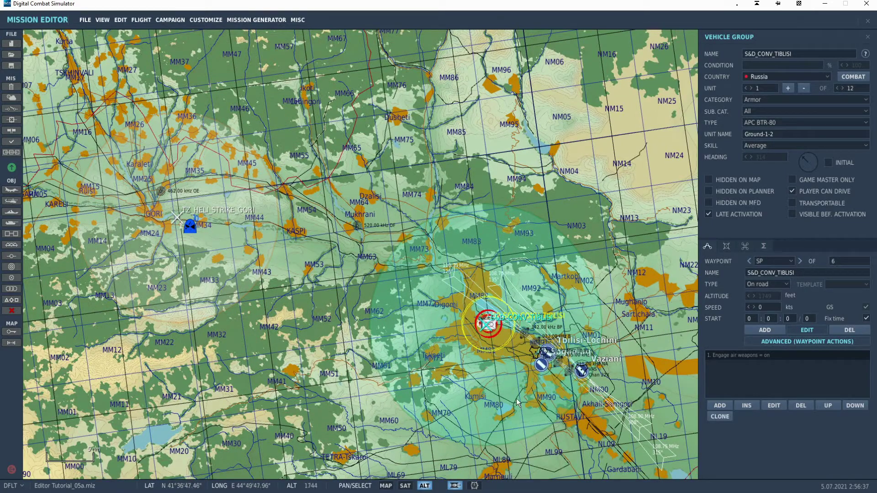
{"action": "left_click_drag", "start_coordinate": [188, 228], "coordinate": [456, 322]}
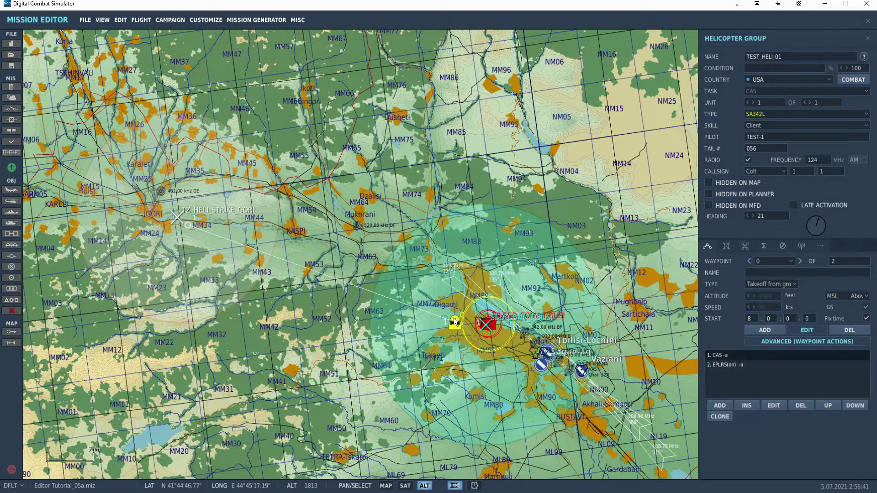
{"action": "left_click_drag", "start_coordinate": [185, 226], "coordinate": [459, 326]}
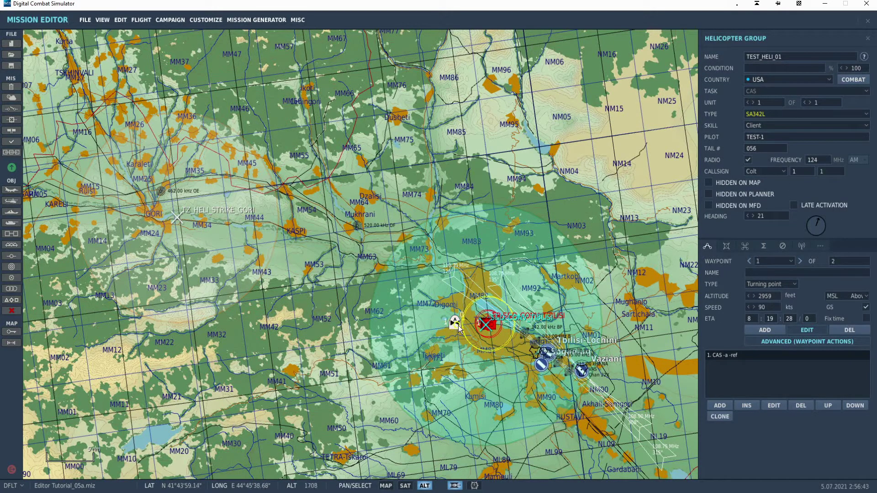
Reposition TEST_HELI_01 beside the southwestern shore of the lake northwest of the convoy, with waypoint 1 between it and the convoy
{"action": "scroll", "coordinate": [468, 319], "scroll_direction": "up", "scroll_amount": 3}
{"action": "scroll", "coordinate": [468, 320], "scroll_direction": "up", "scroll_amount": 2}
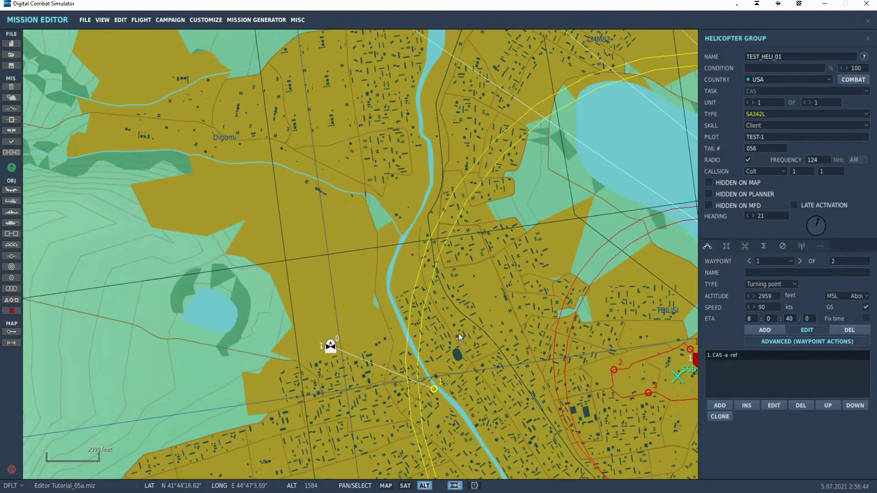
{"action": "left_click", "coordinate": [331, 347]}
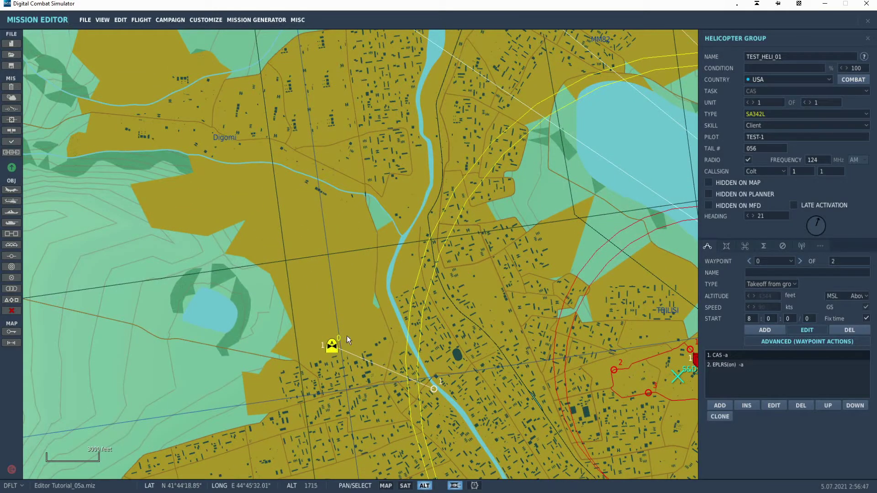
{"action": "scroll", "coordinate": [361, 328], "scroll_direction": "down", "scroll_amount": 6}
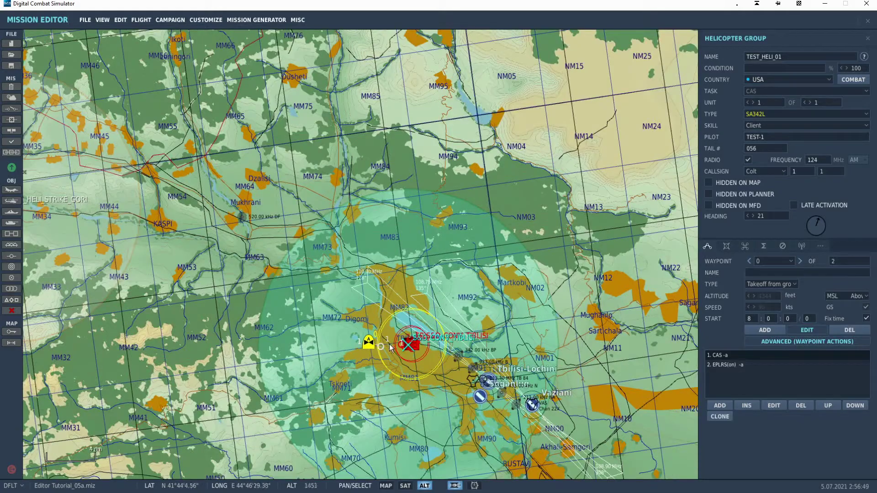
{"action": "scroll", "coordinate": [396, 356], "scroll_direction": "up", "scroll_amount": 3}
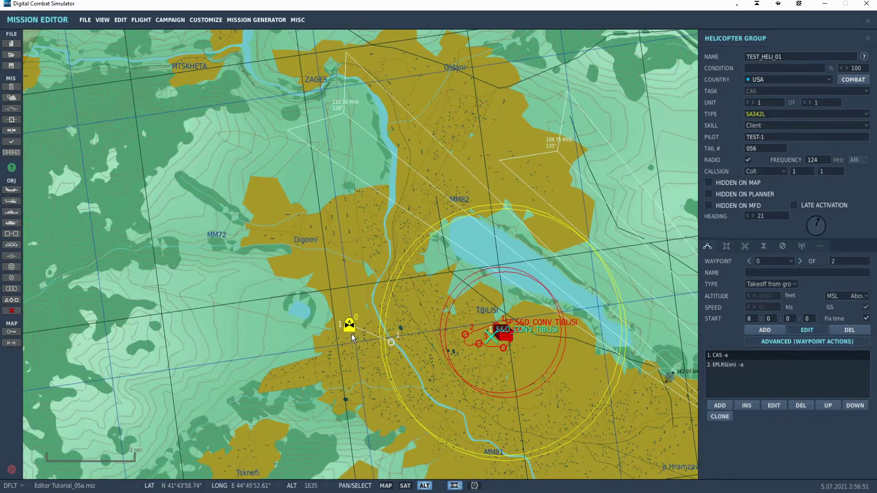
{"action": "left_click_drag", "start_coordinate": [347, 327], "coordinate": [440, 269]}
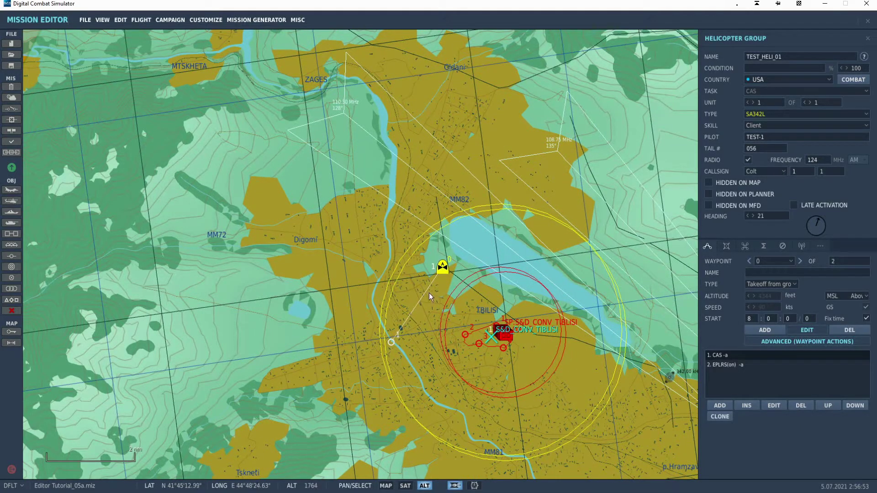
{"action": "left_click_drag", "start_coordinate": [396, 341], "coordinate": [444, 308]}
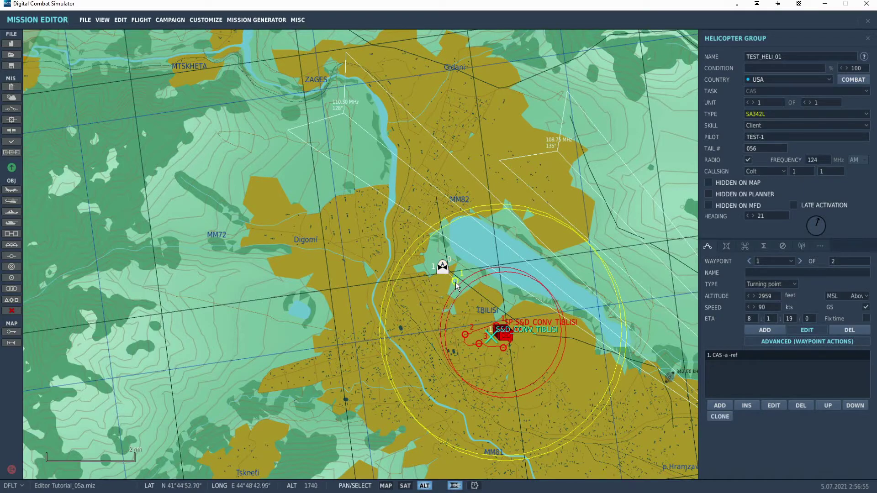
{"action": "scroll", "coordinate": [540, 286], "scroll_direction": "up", "scroll_amount": 1}
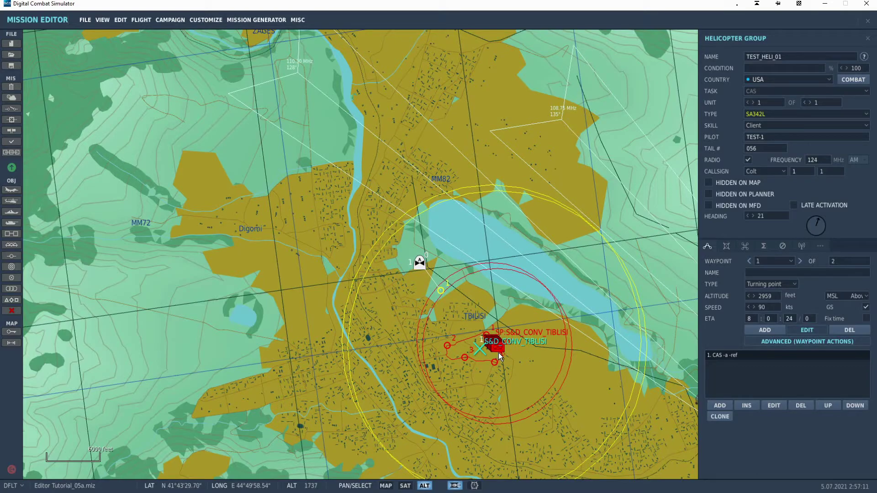
{"action": "left_click_drag", "start_coordinate": [420, 264], "coordinate": [413, 258]}
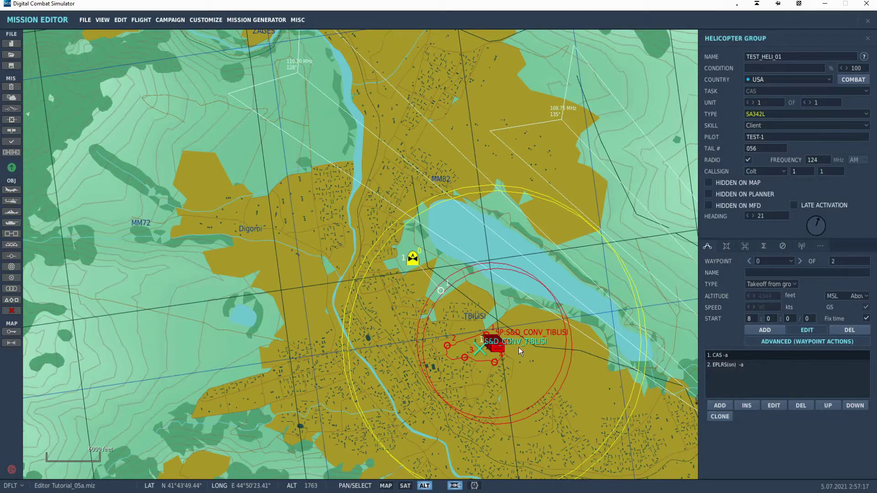
Examine the S&D_CONV_TIBLISI group's starting line and route in relation to the helicopter's start position
{"action": "scroll", "coordinate": [491, 345], "scroll_direction": "up", "scroll_amount": 5}
{"action": "scroll", "coordinate": [492, 344], "scroll_direction": "up", "scroll_amount": 2}
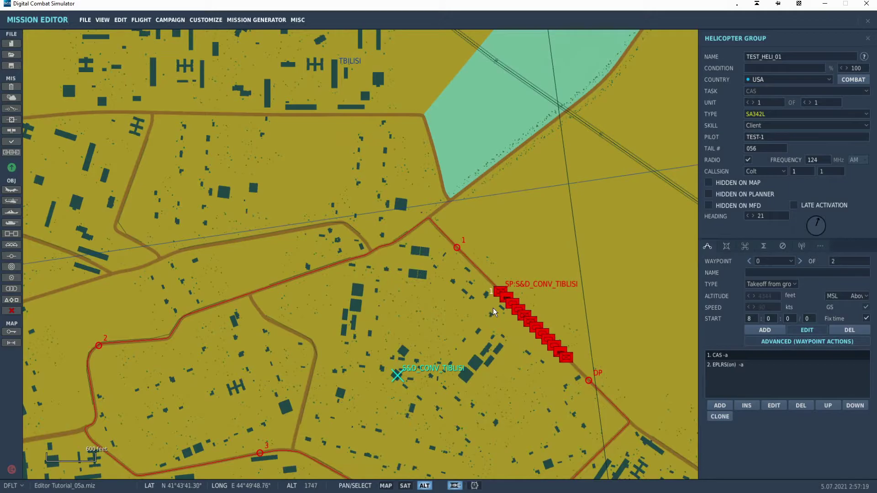
{"action": "left_click", "coordinate": [495, 292]}
{"action": "left_click", "coordinate": [497, 290]}
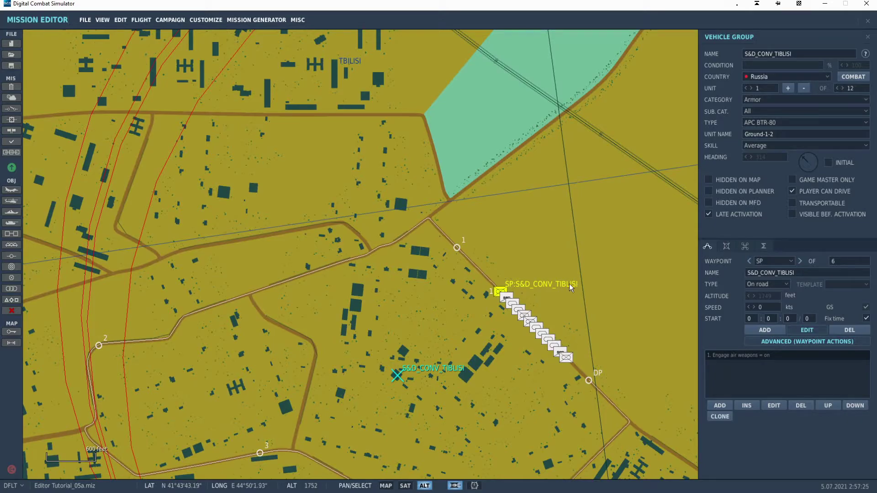
{"action": "scroll", "coordinate": [451, 307], "scroll_direction": "down", "scroll_amount": 2}
{"action": "scroll", "coordinate": [450, 305], "scroll_direction": "down", "scroll_amount": 2}
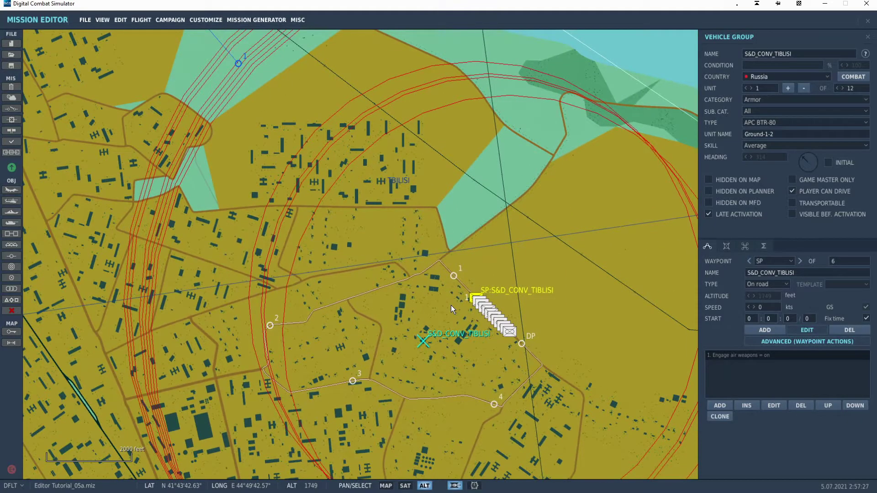
{"action": "left_click_drag", "start_coordinate": [450, 217], "coordinate": [539, 342]}
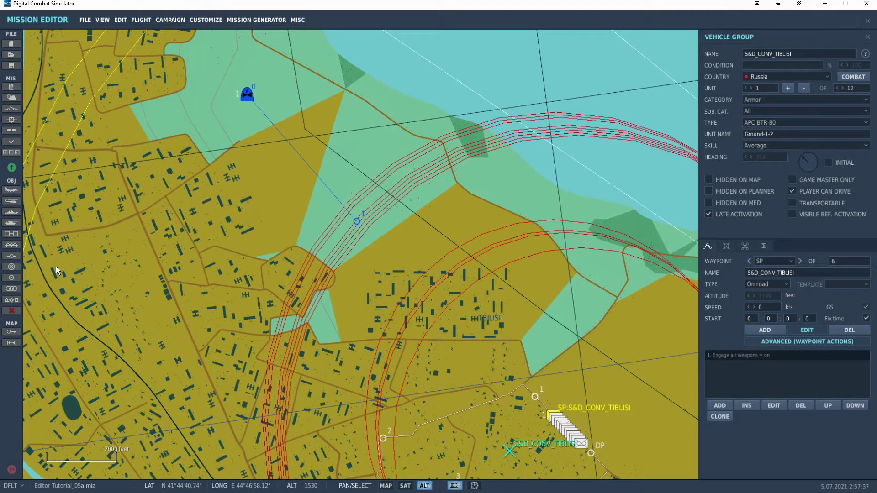
Launch the mission for a test flight, saving the pending changes first
{"action": "left_click", "coordinate": [12, 168]}
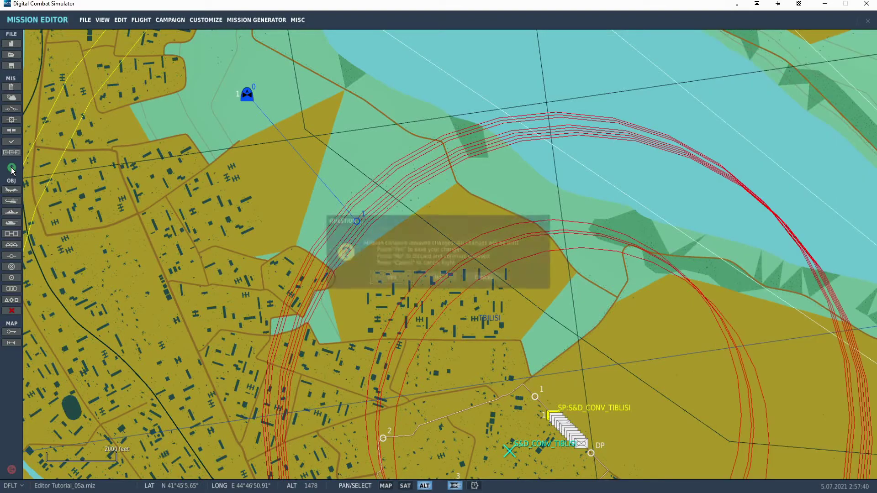
{"action": "left_click", "coordinate": [398, 281]}
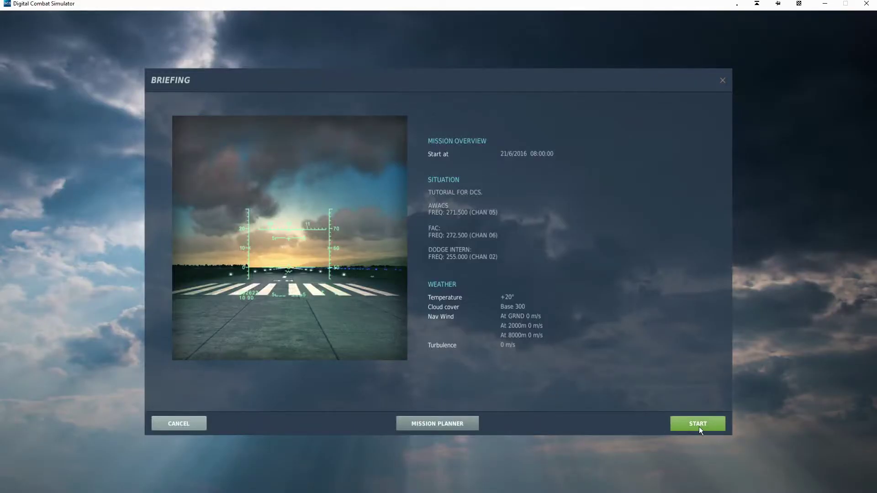